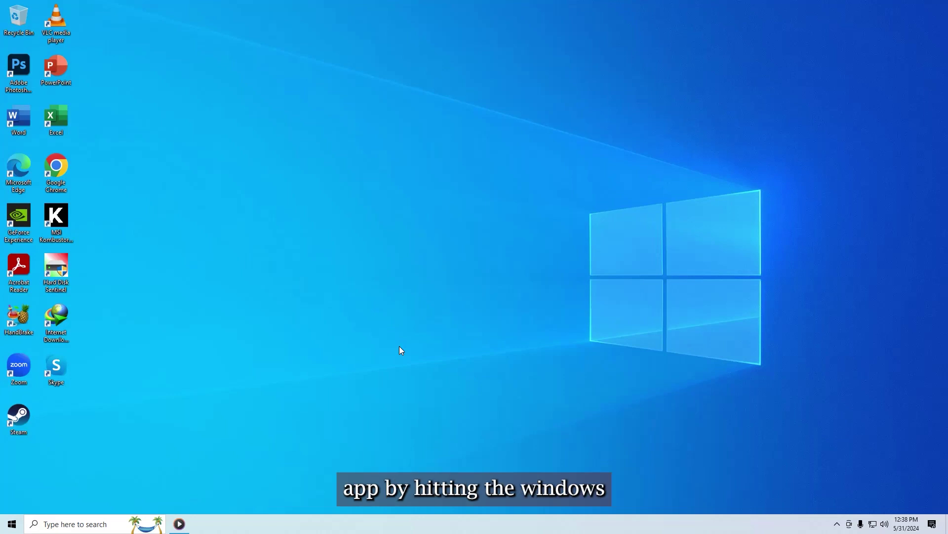
Launch Remote Desktop Connection via mstsc, enter computer 'comp', and show its Experience settings
{"action": "key", "text": "super+r"}
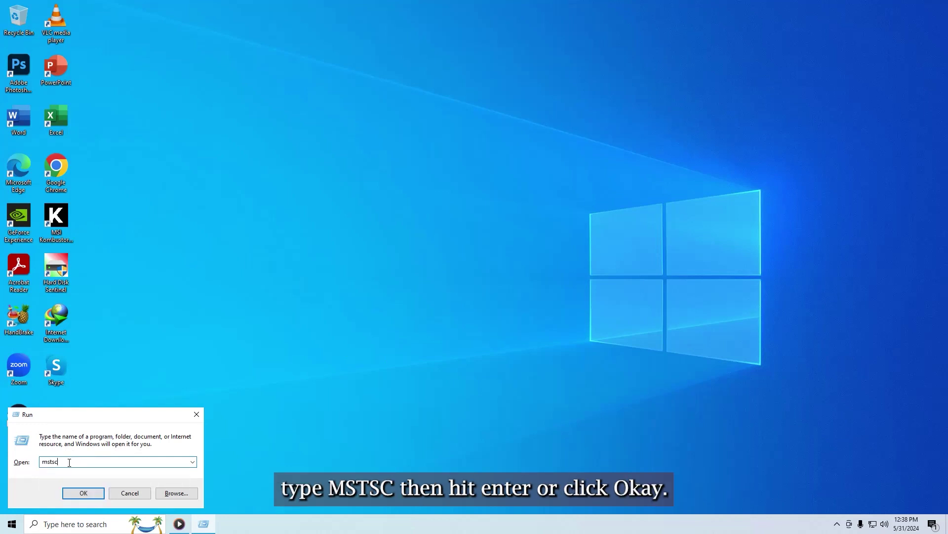
{"action": "key", "text": "Return"}
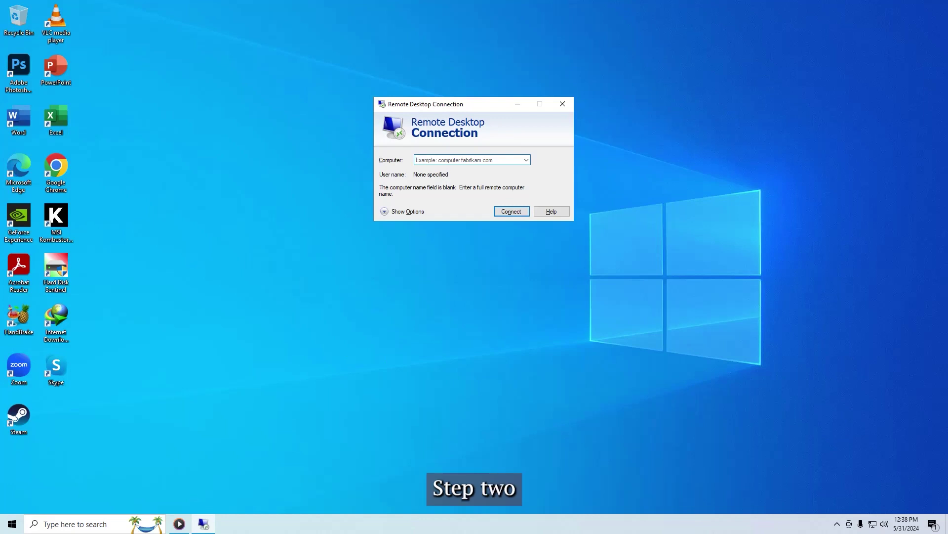
{"action": "type", "text": "computer 1"}
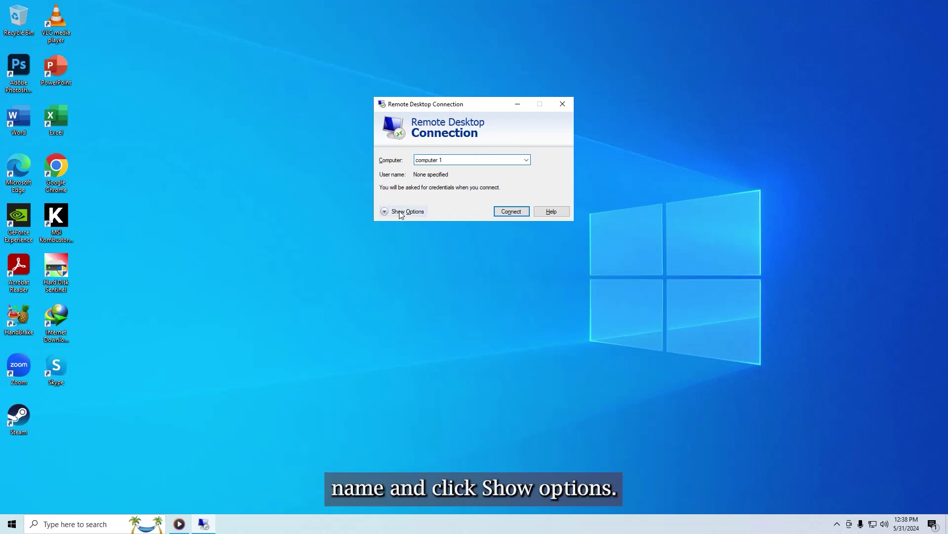
{"action": "left_click", "coordinate": [401, 212]}
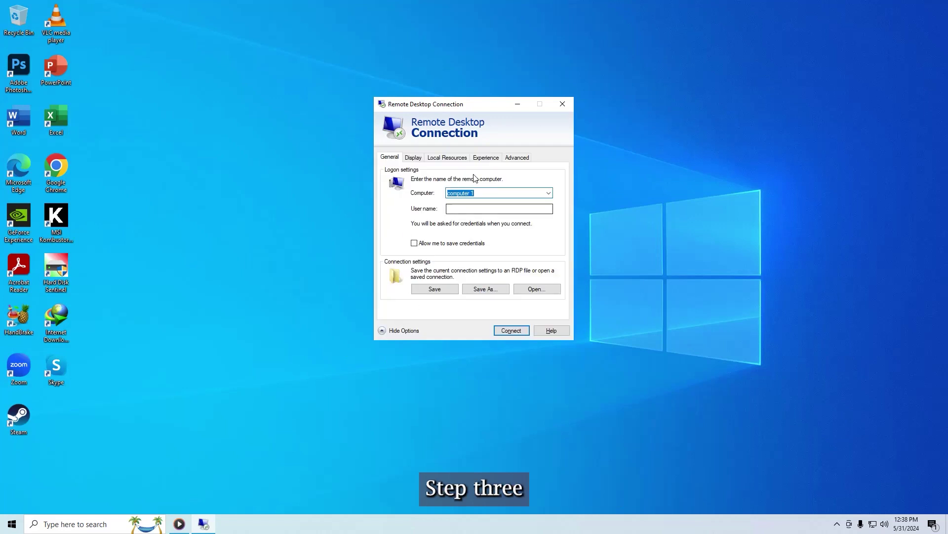
{"action": "left_click", "coordinate": [486, 157]}
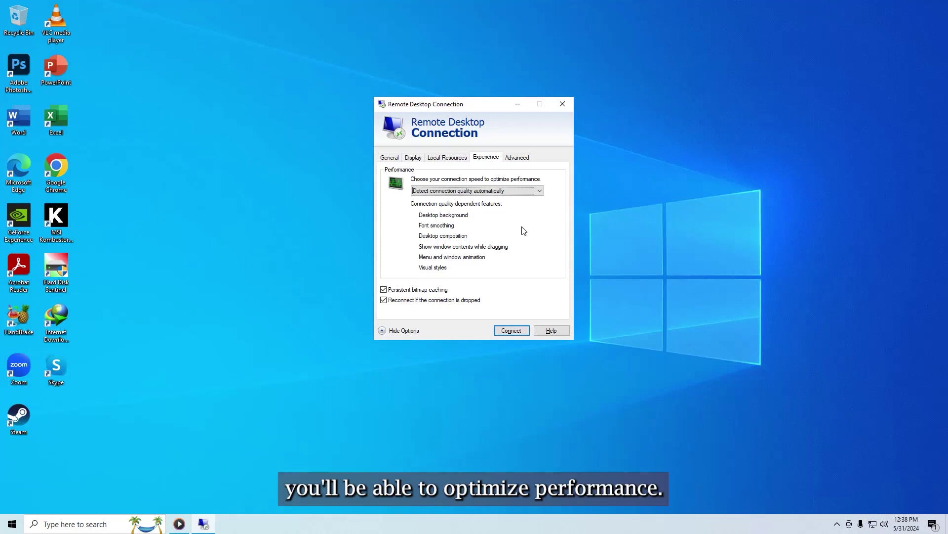
Review the connection speed choices, then launch gpedit.msc from Windows search
{"action": "left_click", "coordinate": [540, 191]}
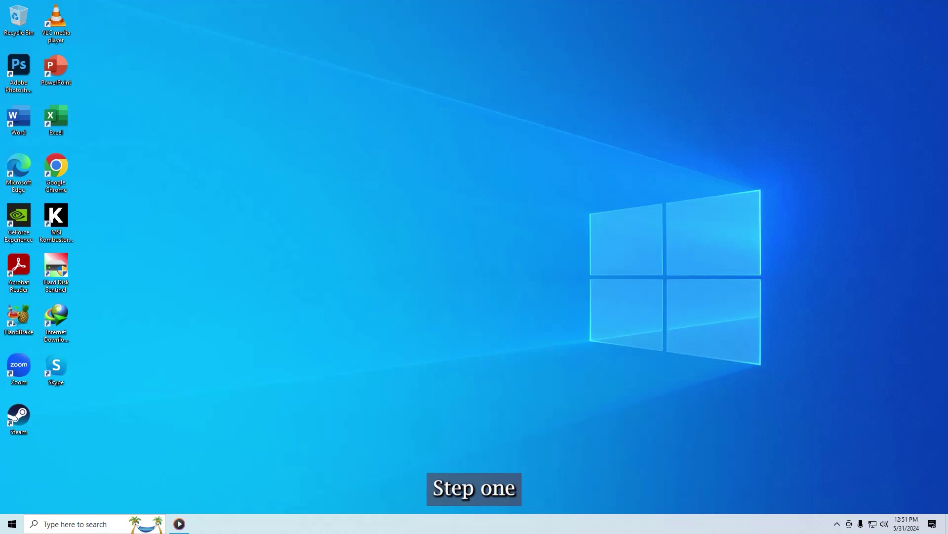
{"action": "left_click", "coordinate": [72, 520]}
{"action": "type", "text": "gpe"}
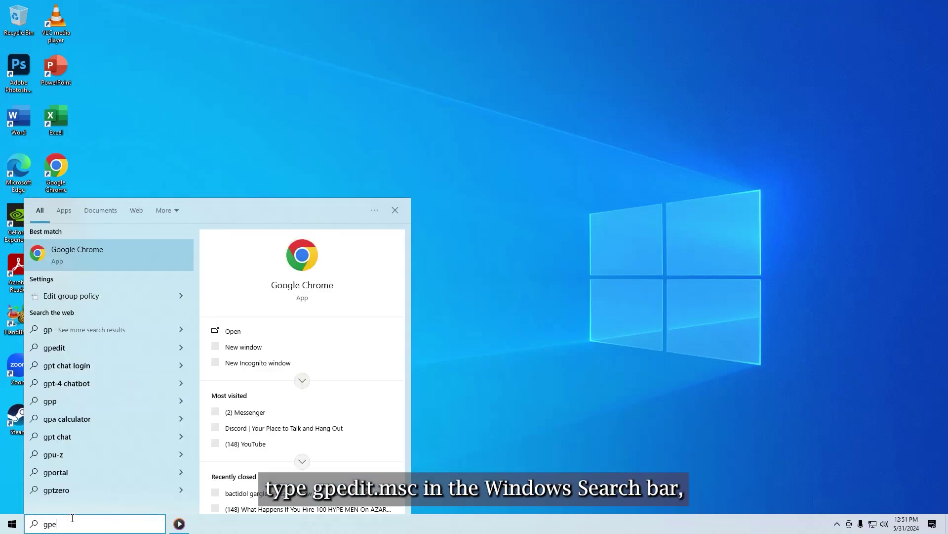
{"action": "type", "text": "dit.msc"}
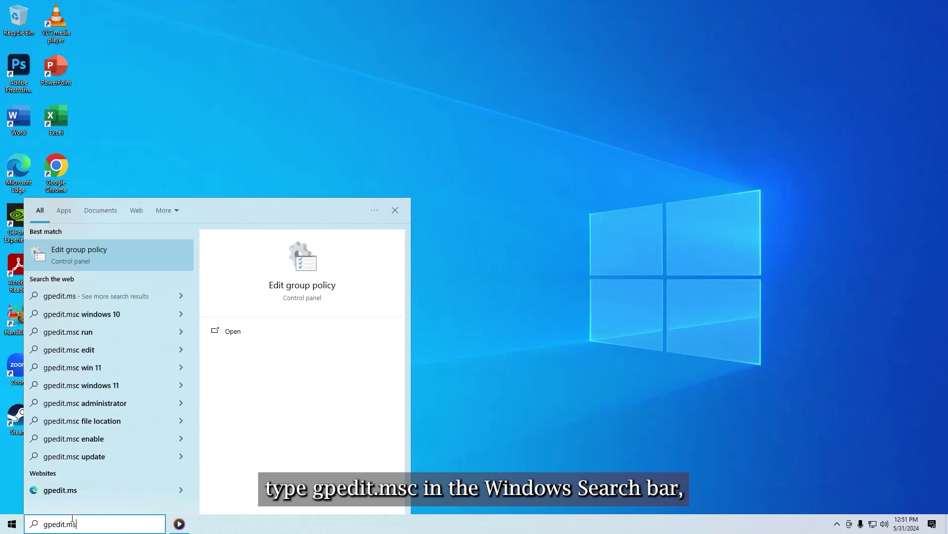
{"action": "key", "text": "Return"}
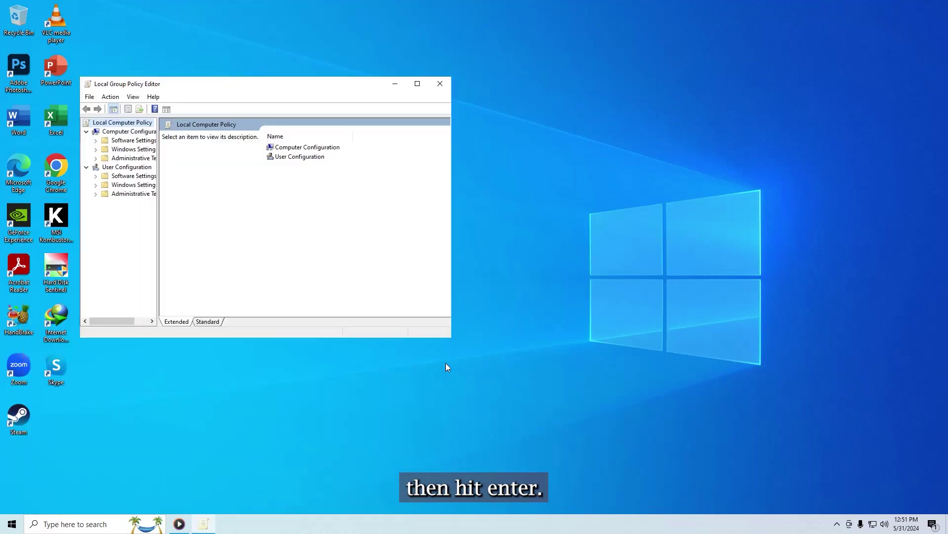
Enlarge the editor and its tree pane, and expand Administrative Templates and Windows Components
{"action": "left_click_drag", "start_coordinate": [448, 335], "coordinate": [644, 487]}
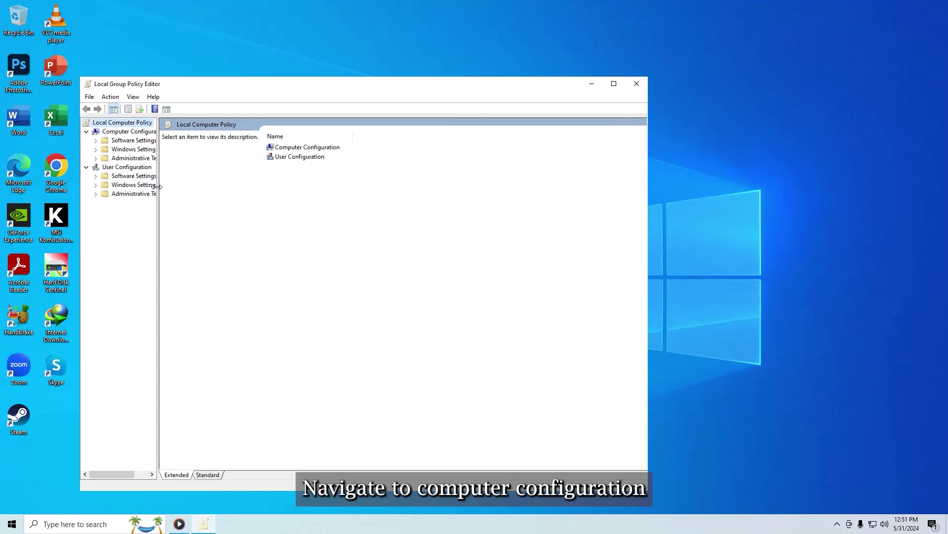
{"action": "left_click_drag", "start_coordinate": [159, 189], "coordinate": [243, 195]}
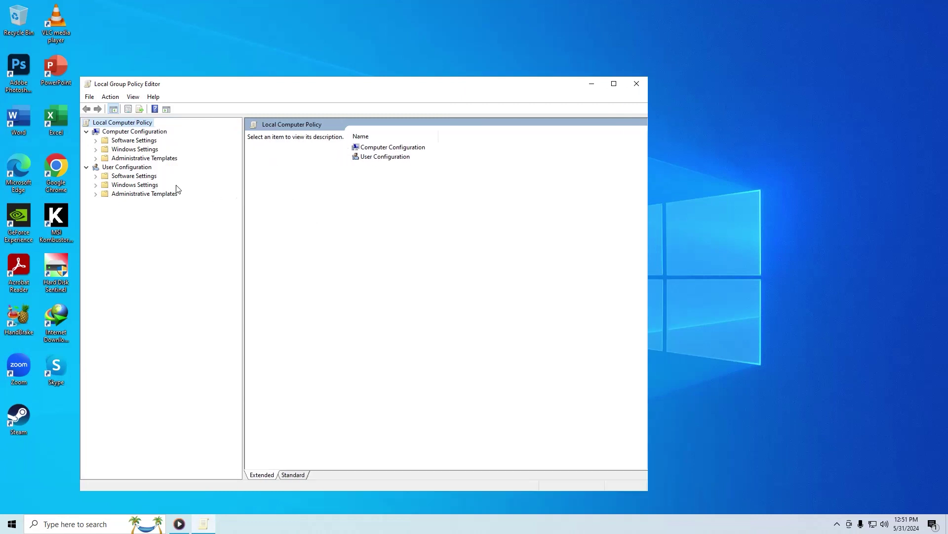
{"action": "left_click", "coordinate": [95, 158]}
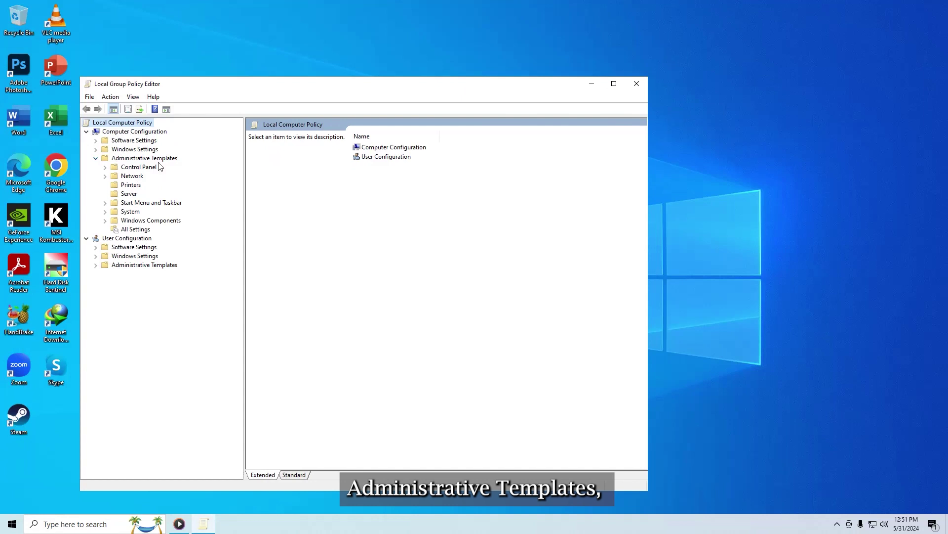
{"action": "left_click", "coordinate": [105, 220]}
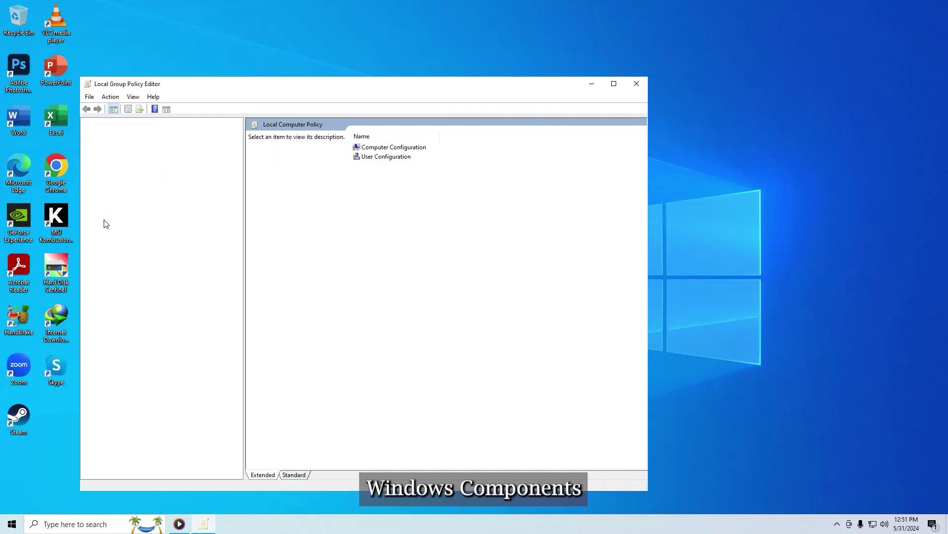
Expand Remote Desktop Services and Remote Desktop Session Host to list Remote Session Environment policies
{"action": "scroll", "coordinate": [167, 238], "scroll_direction": "down", "scroll_amount": 3}
{"action": "scroll", "coordinate": [167, 237], "scroll_direction": "down", "scroll_amount": 9}
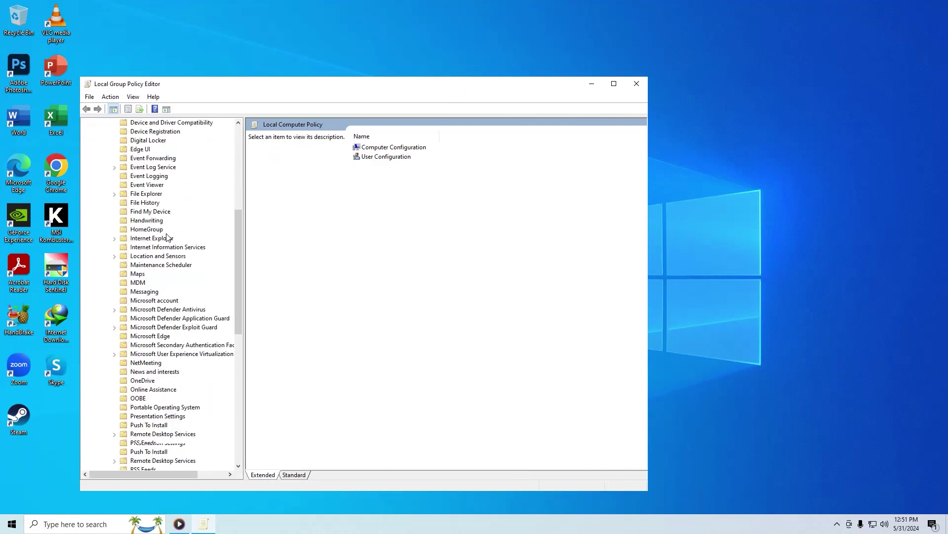
{"action": "scroll", "coordinate": [168, 238], "scroll_direction": "down", "scroll_amount": 1}
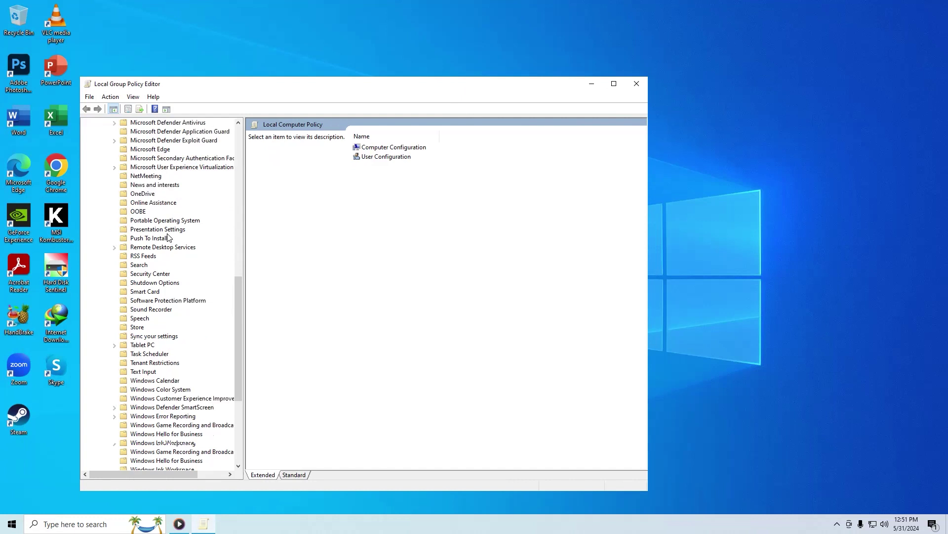
{"action": "scroll", "coordinate": [168, 238], "scroll_direction": "down", "scroll_amount": 4}
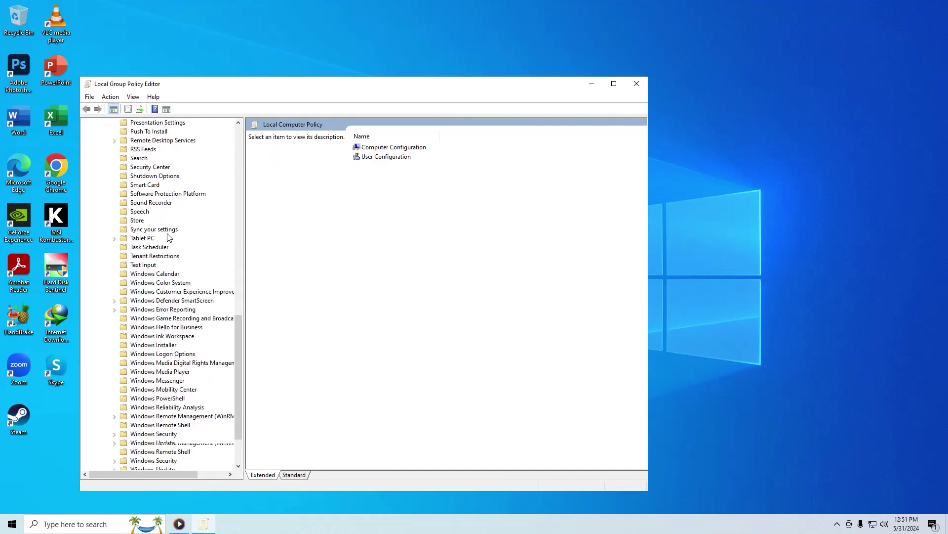
{"action": "scroll", "coordinate": [153, 225], "scroll_direction": "up", "scroll_amount": 3}
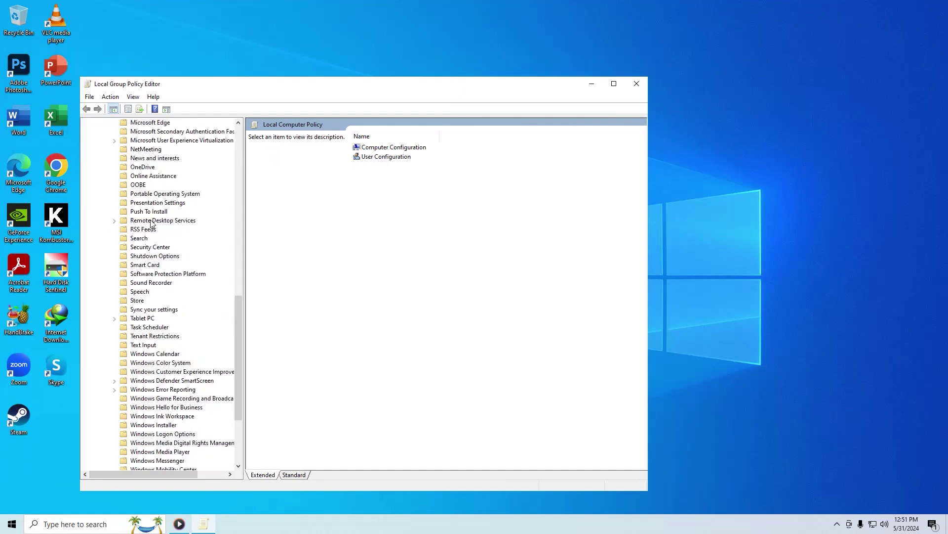
{"action": "left_click", "coordinate": [114, 221]}
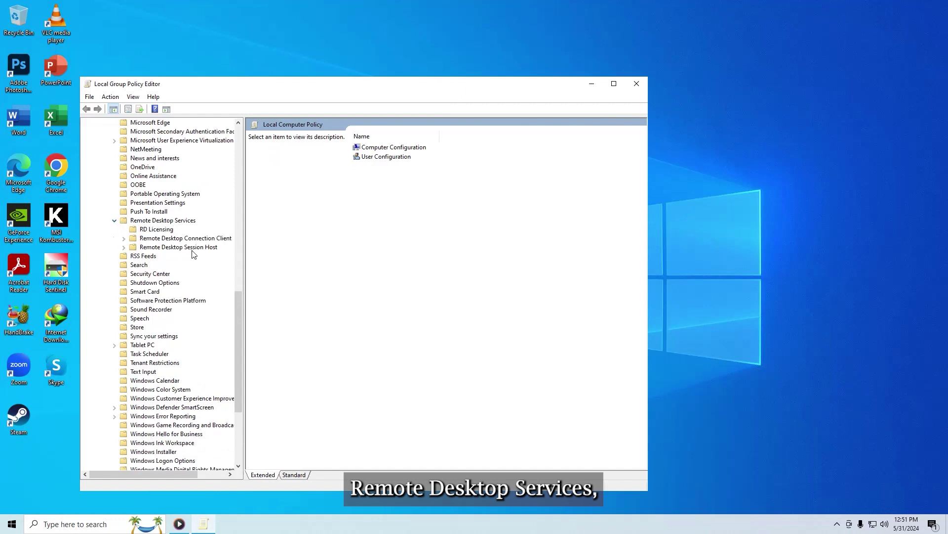
{"action": "left_click", "coordinate": [123, 247]}
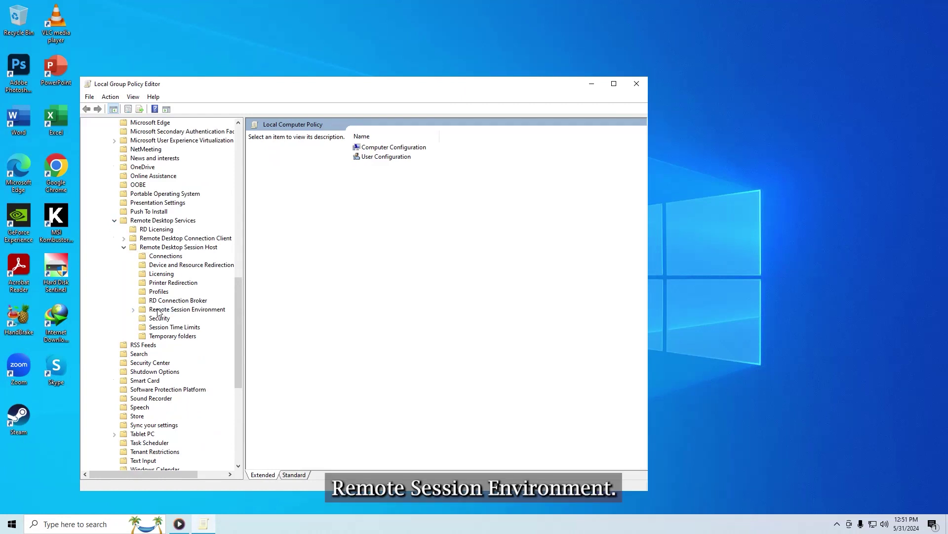
{"action": "left_click", "coordinate": [135, 311]}
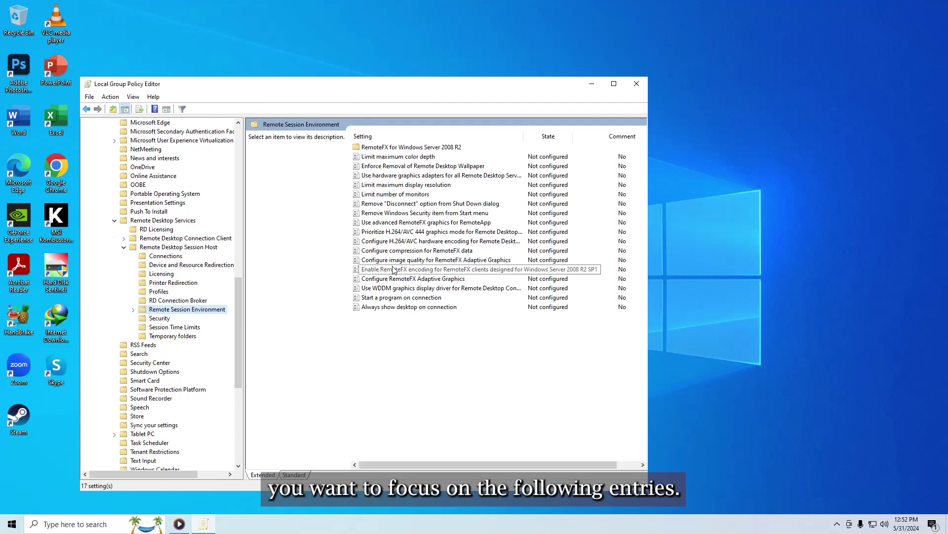
Read the color depth, H.264/AVC 444, hardware encoding, RemoteFX compression and Adaptive Graphics policy descriptions
{"action": "left_click", "coordinate": [399, 157]}
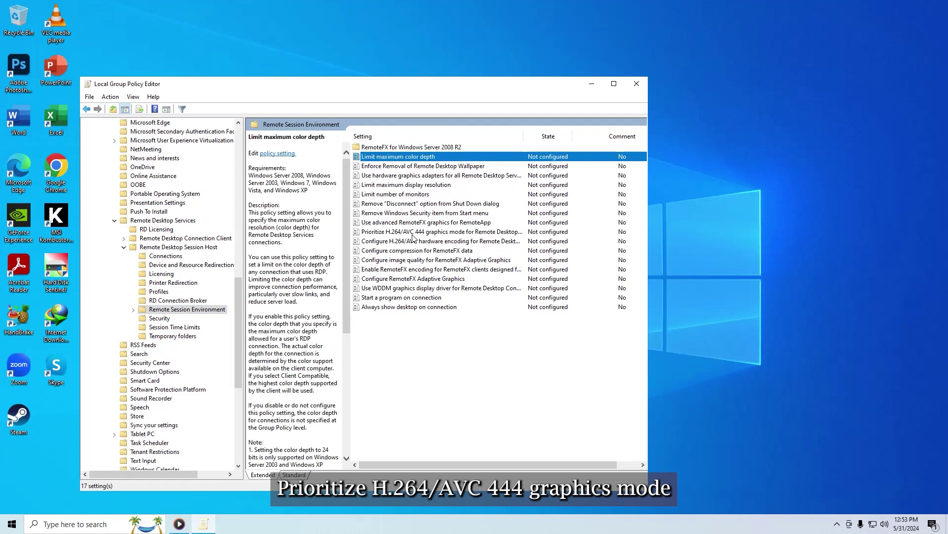
{"action": "left_click", "coordinate": [404, 232]}
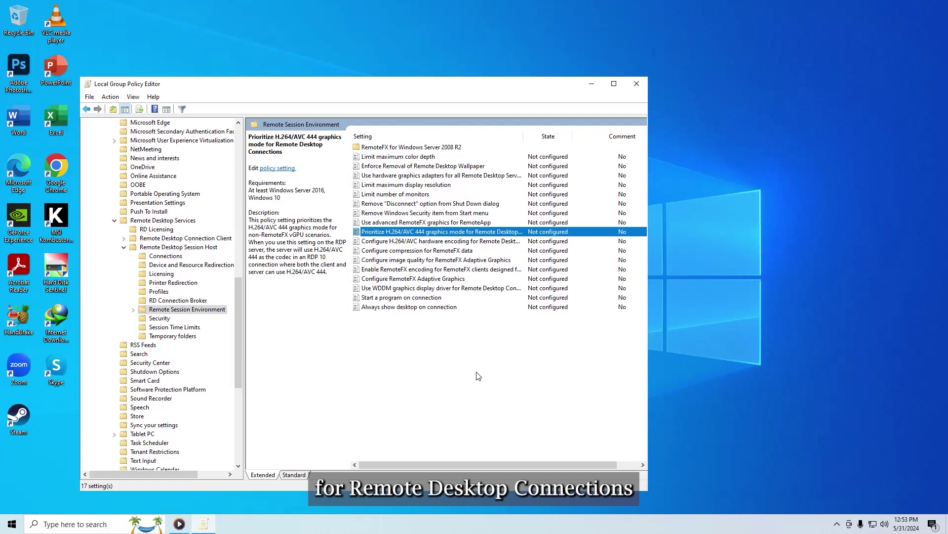
{"action": "left_click", "coordinate": [400, 242]}
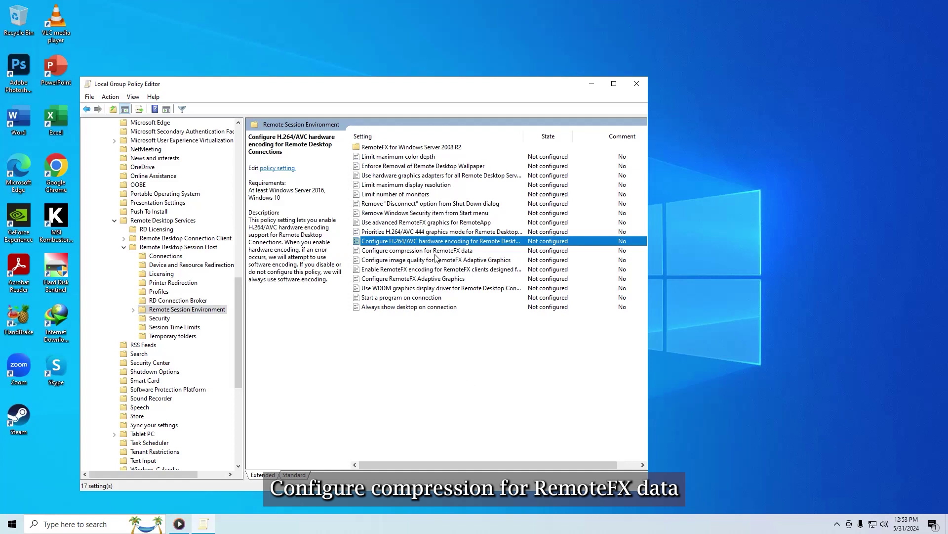
{"action": "left_click", "coordinate": [408, 251]}
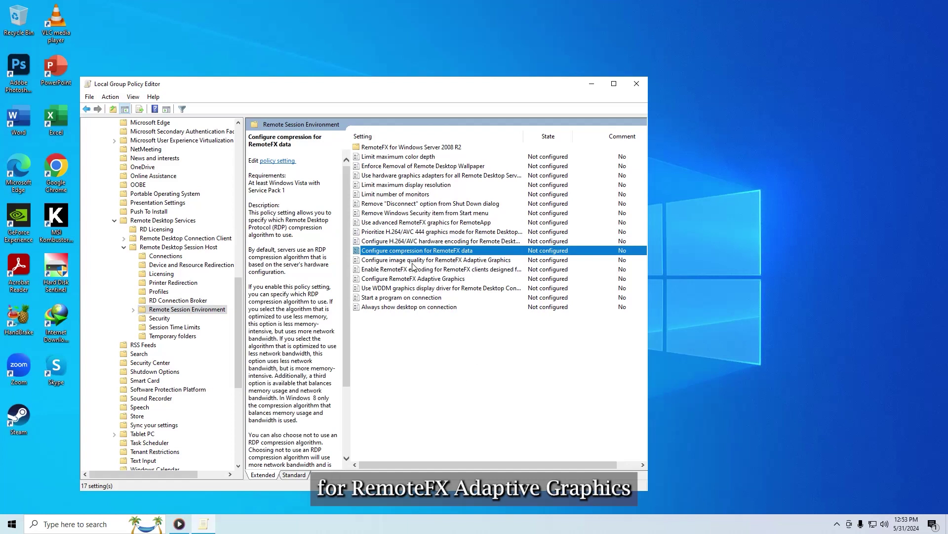
{"action": "key", "text": "Down"}
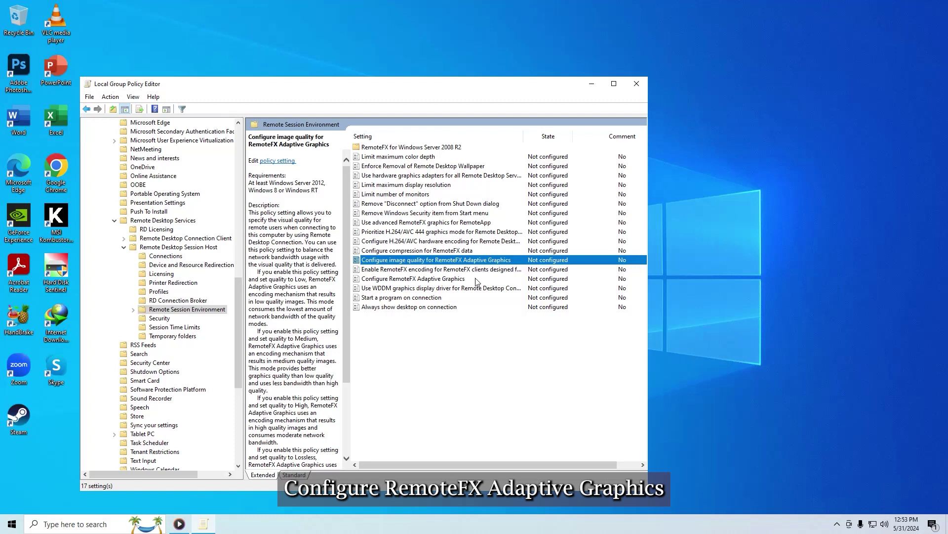
{"action": "left_click", "coordinate": [443, 280]}
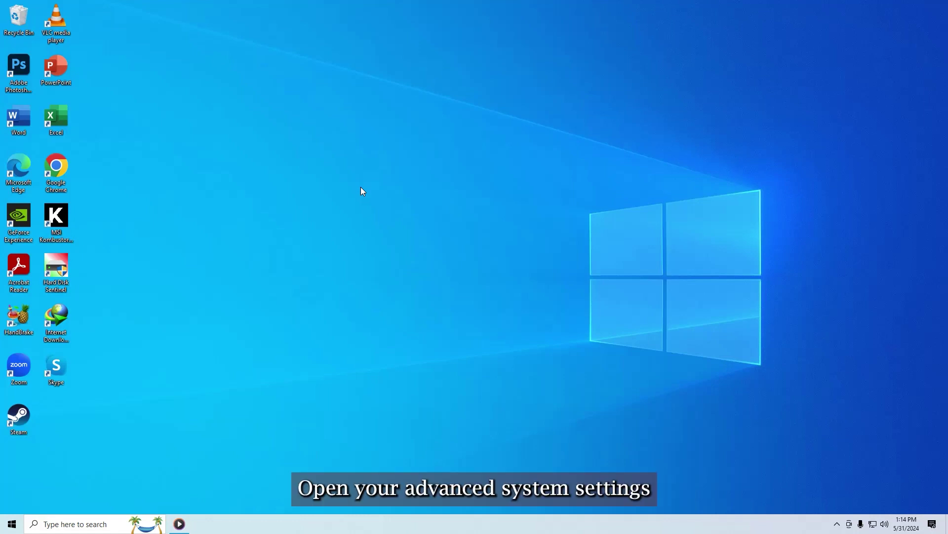
Open advanced system settings through a 'view' search and confirm the visual effects Performance Options
{"action": "left_click", "coordinate": [74, 523]}
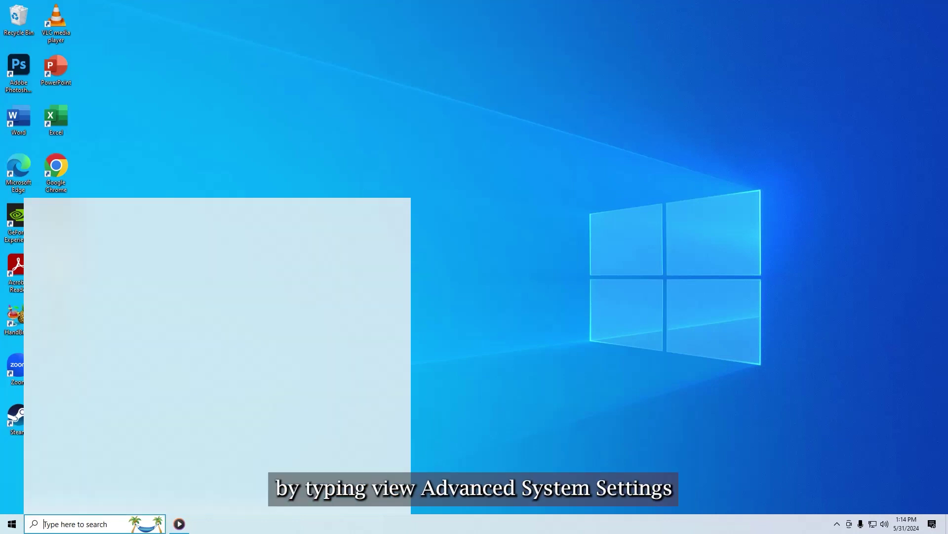
{"action": "type", "text": "view"}
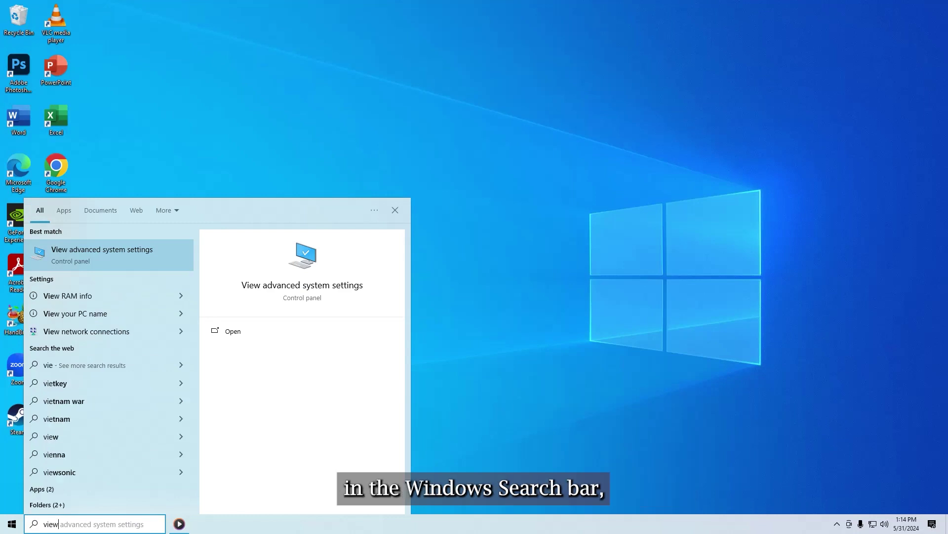
{"action": "left_click", "coordinate": [99, 253]}
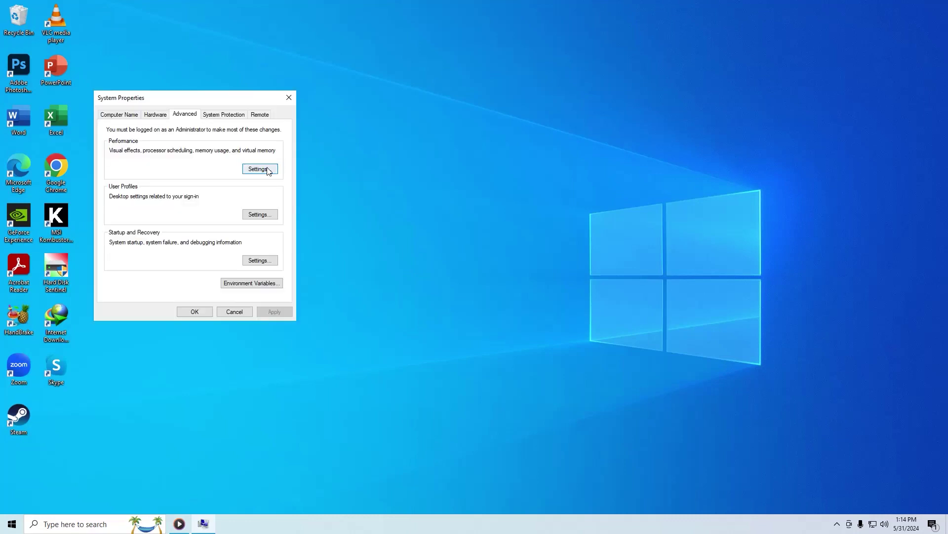
{"action": "left_click", "coordinate": [257, 170]}
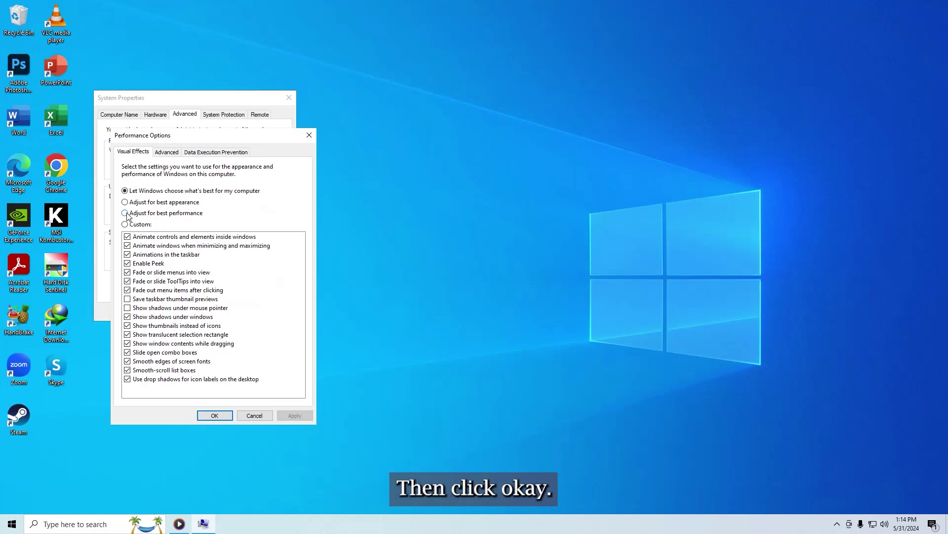
{"action": "left_click", "coordinate": [214, 416]}
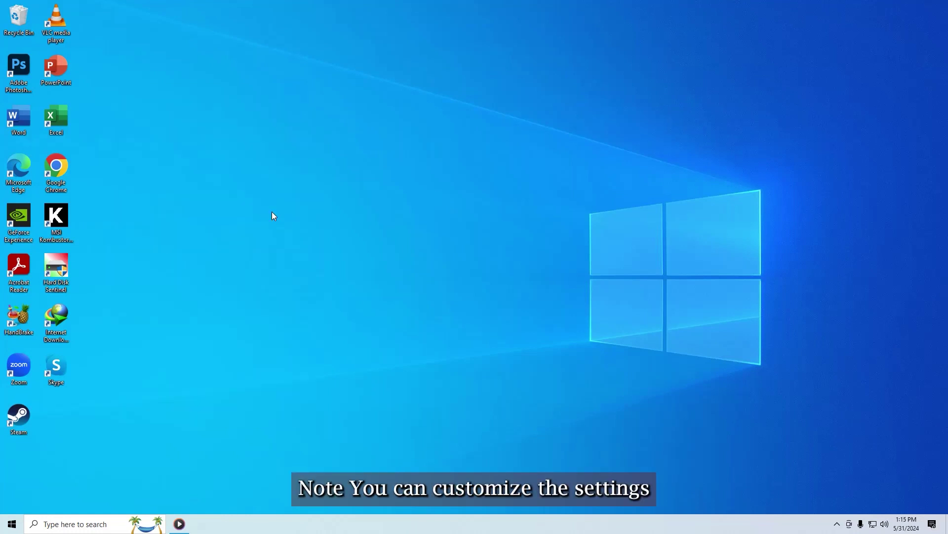